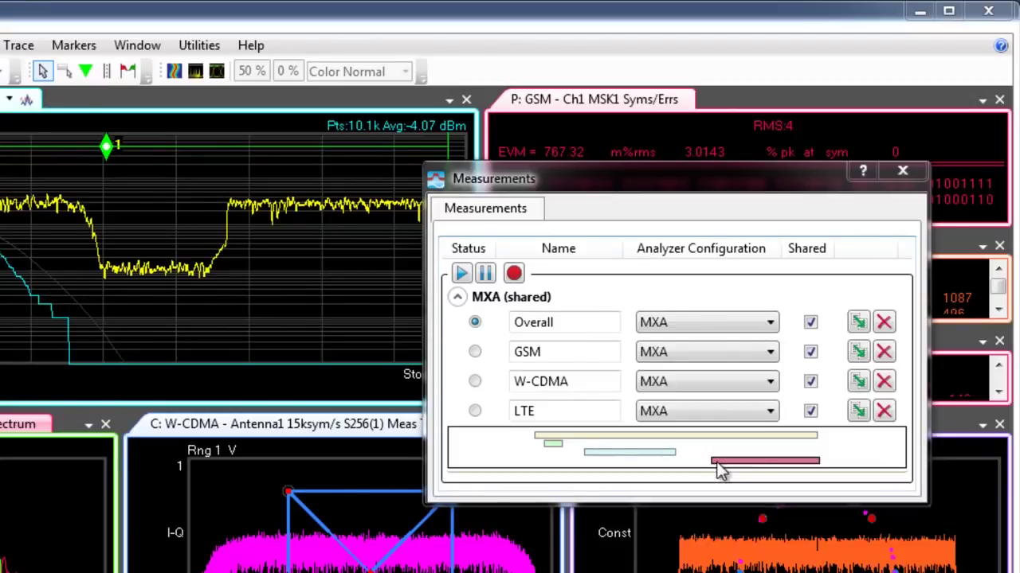
# Dismiss the Measurements list to reveal the Overall, GSM, W-CDMA and LTE result panes together.
pyautogui.click(905, 174)
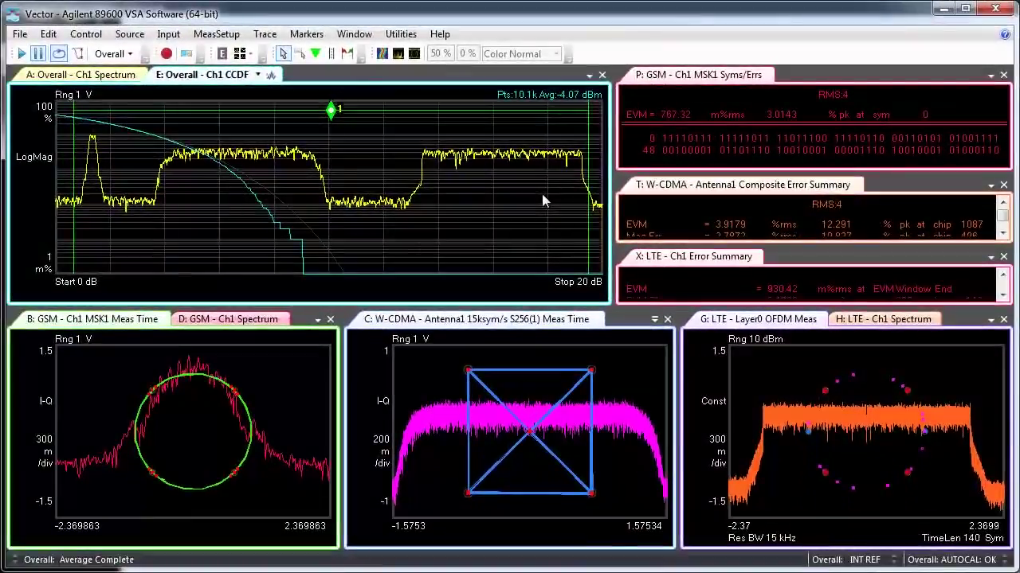